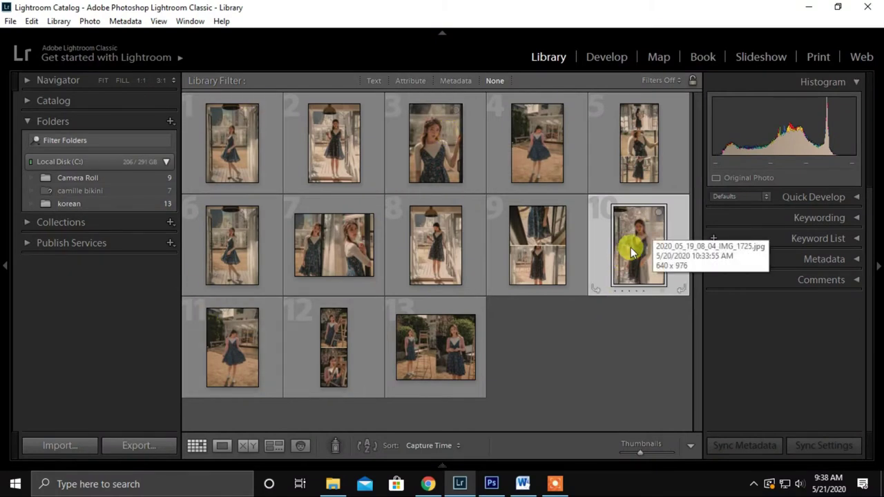
- Open the selected photo in Develop and expand the Basic panel
click(608, 61)
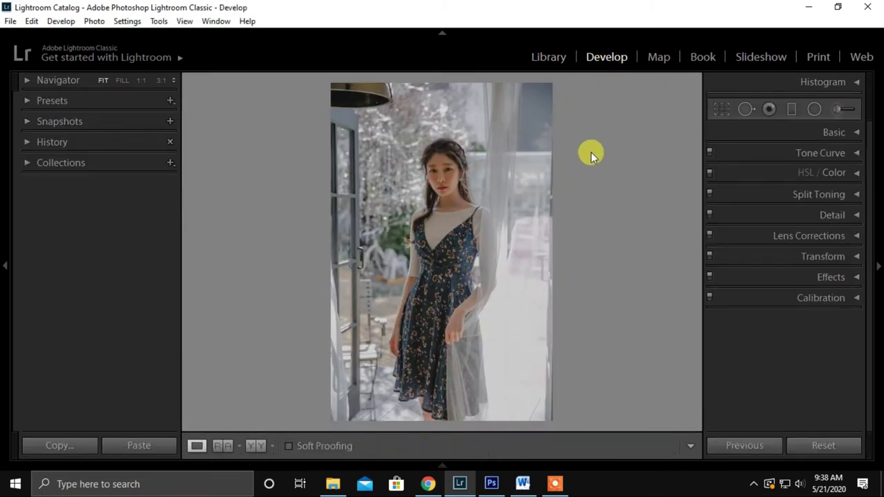
click(852, 133)
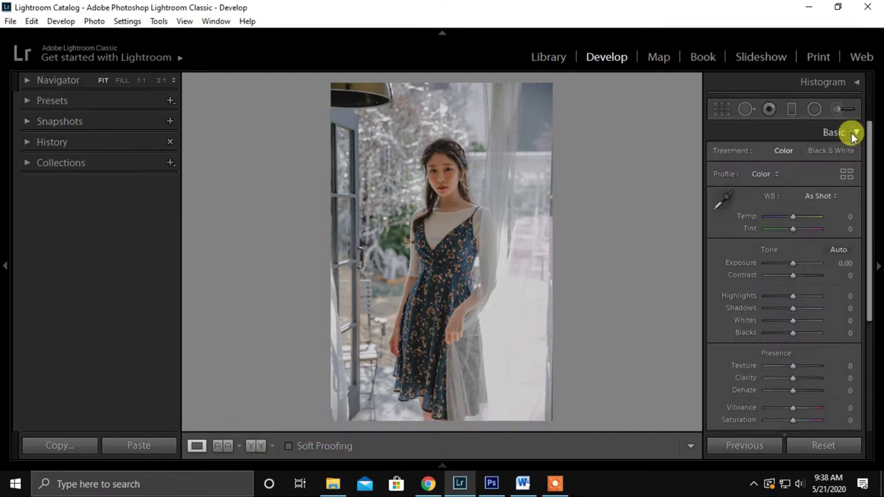
scroll(795, 200, down, 1)
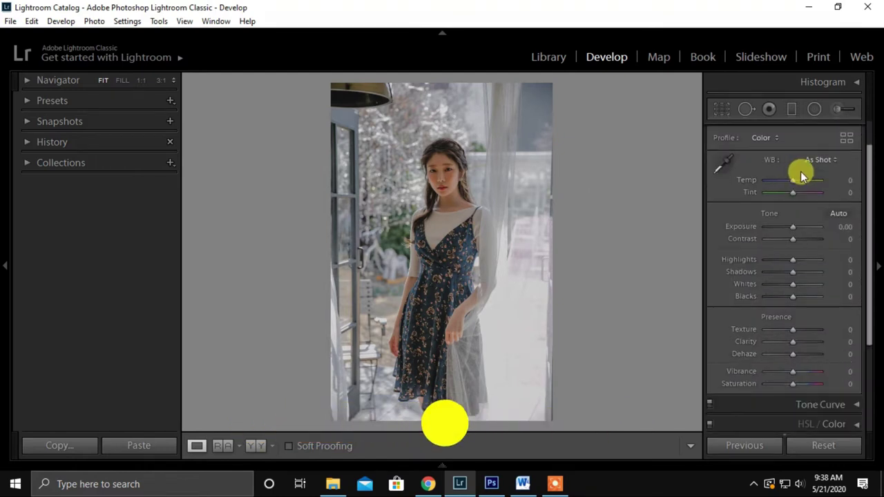
scroll(794, 185, up, 1)
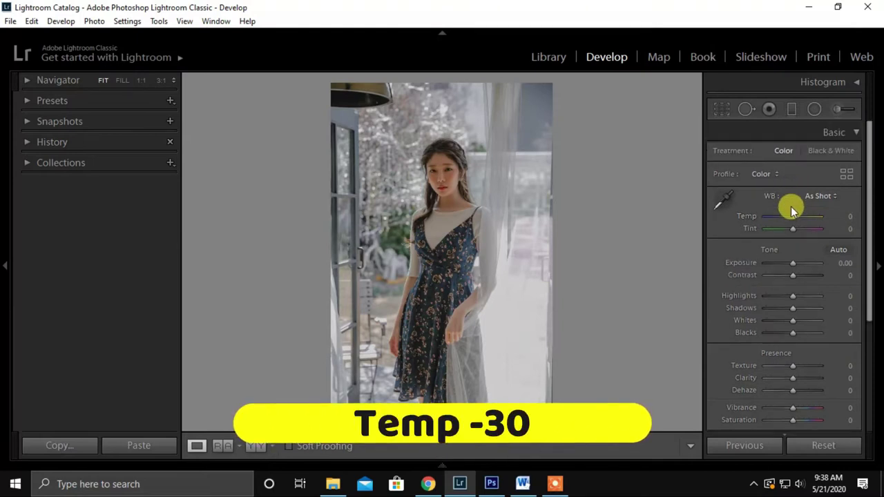
- Set the white balance to Temp -30 and Tint -10
click(791, 216)
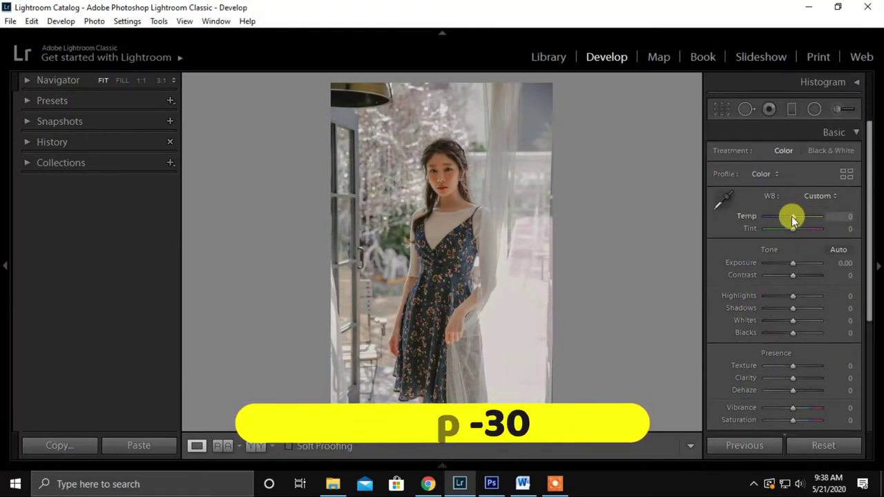
text(-30)
key(Return)
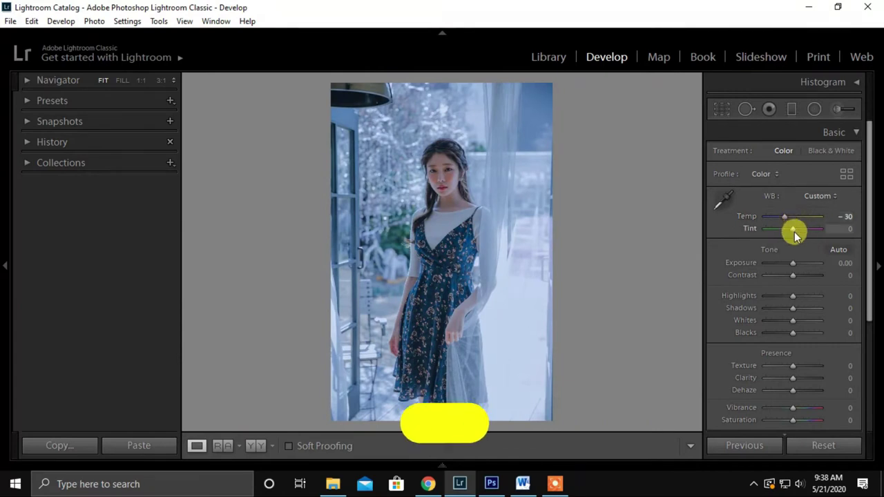
click(794, 228)
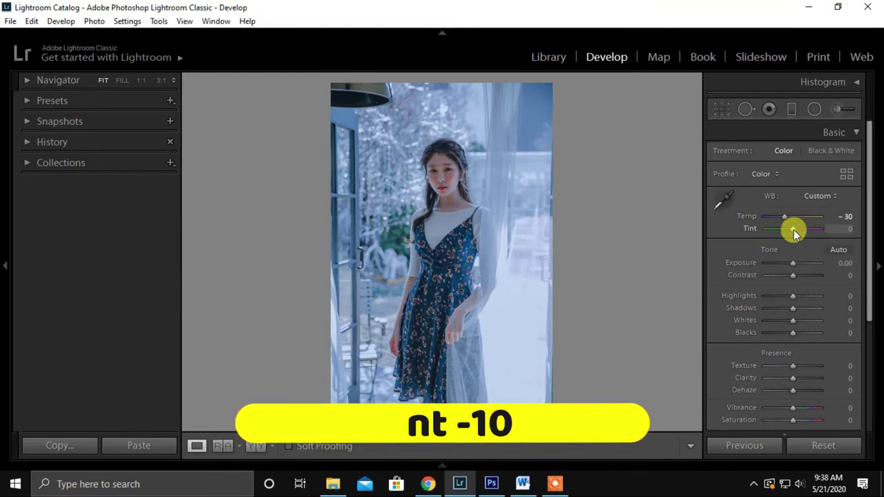
text(-10)
key(Return)
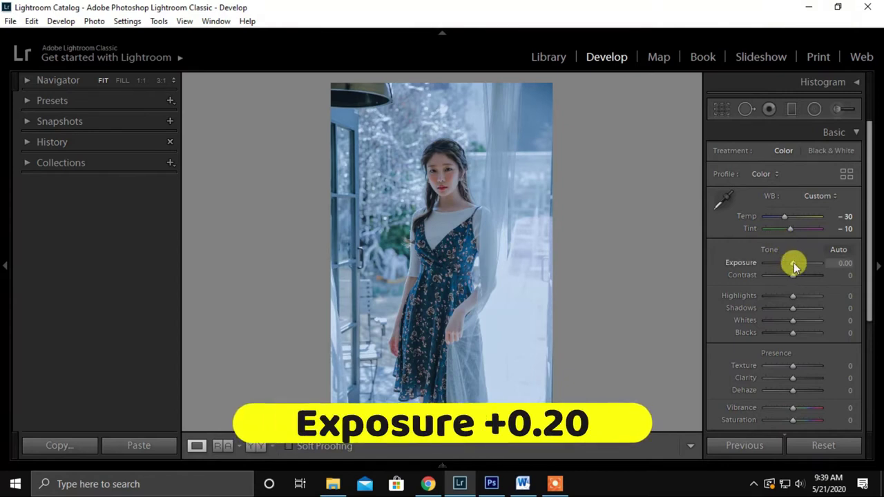
- Set Exposure +0.20, Contrast -50, Shadows -15 and Blacks -20 in the Tone section
drag(794, 266, 795, 266)
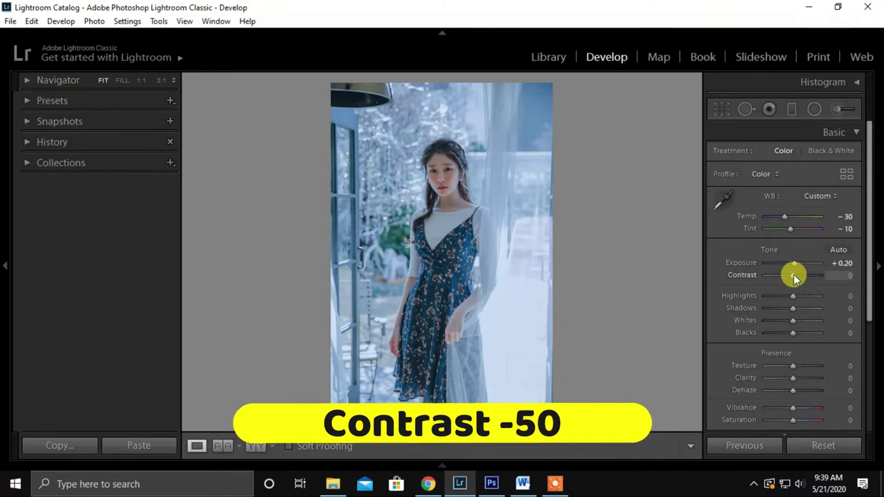
text(0)
key(Return)
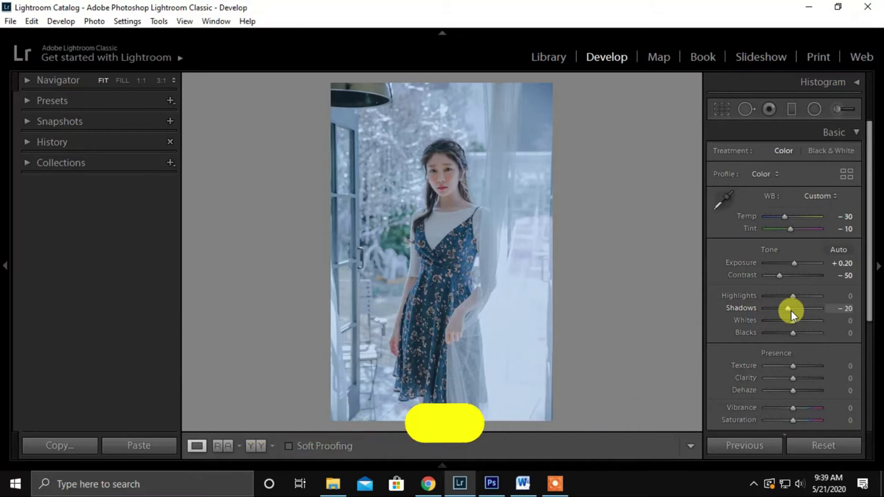
text(5)
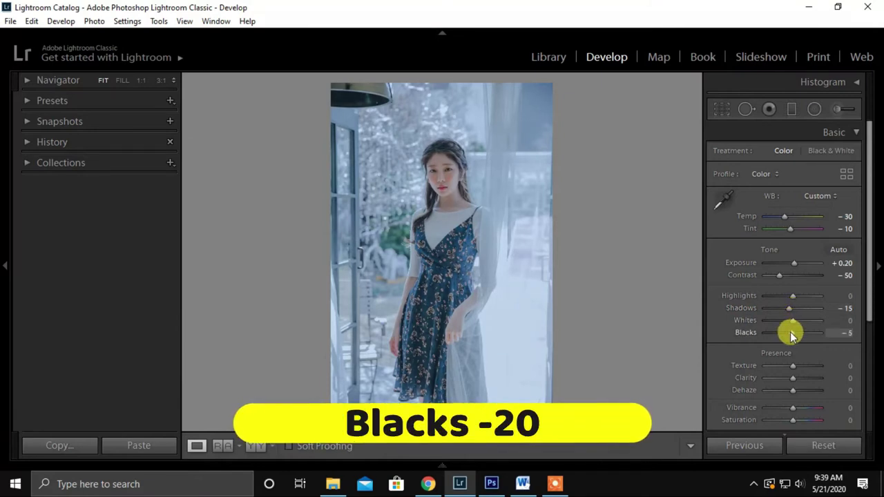
drag(792, 336, 790, 336)
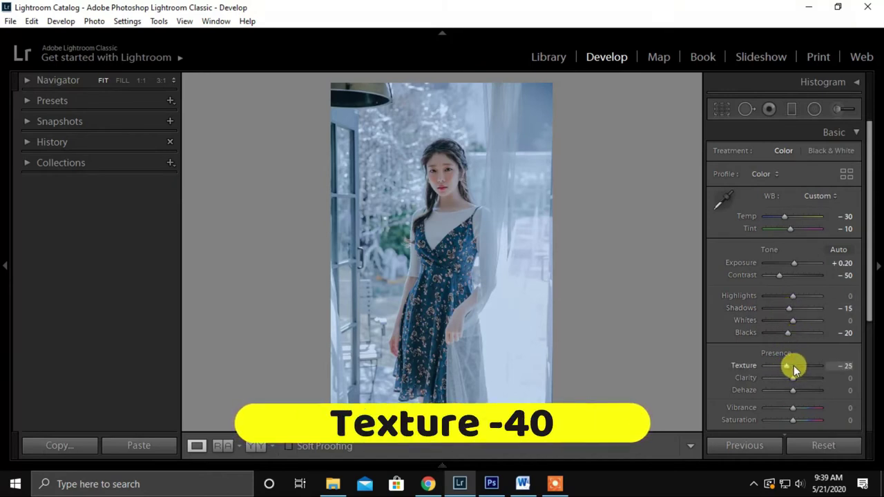
- Set Texture -40, Clarity -10 and Vibrance +60, then collapse the Basic panel
scroll(794, 366, down, 2)
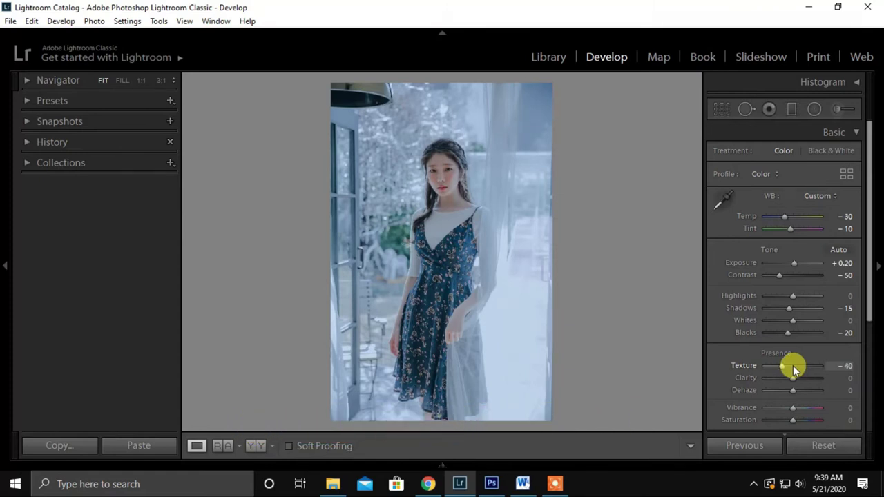
scroll(794, 380, down, 1)
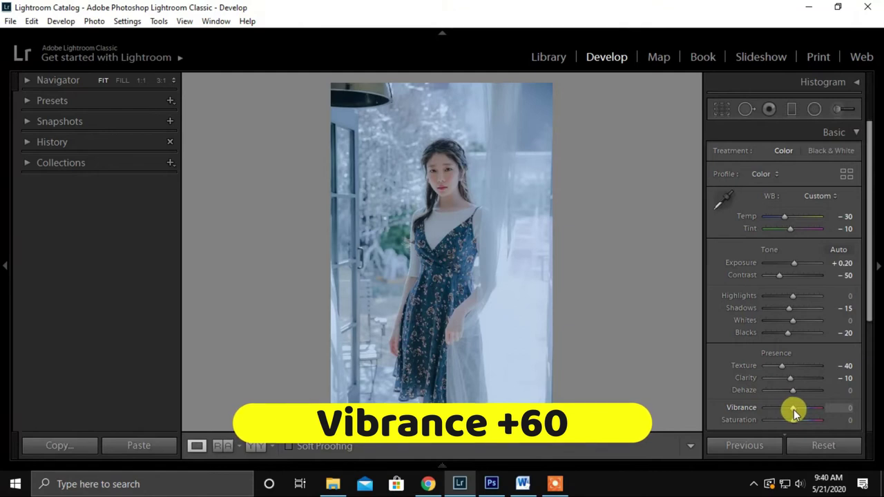
scroll(793, 410, up, 6)
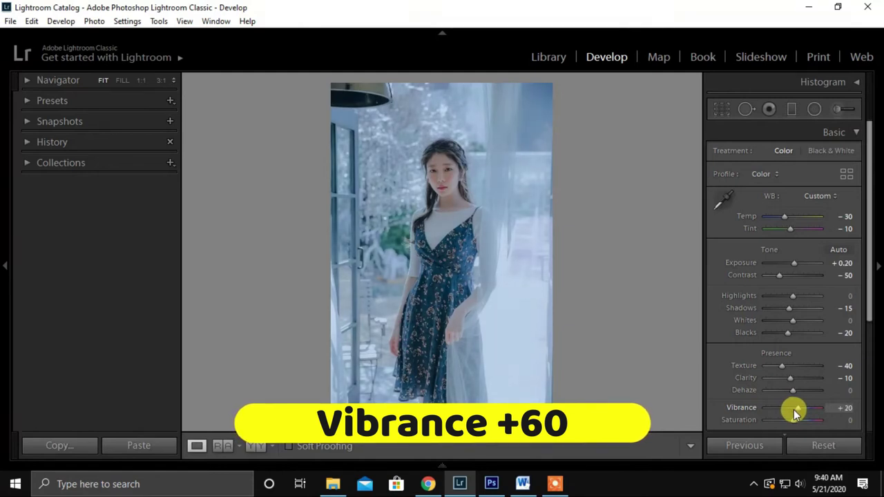
scroll(794, 409, up, 3)
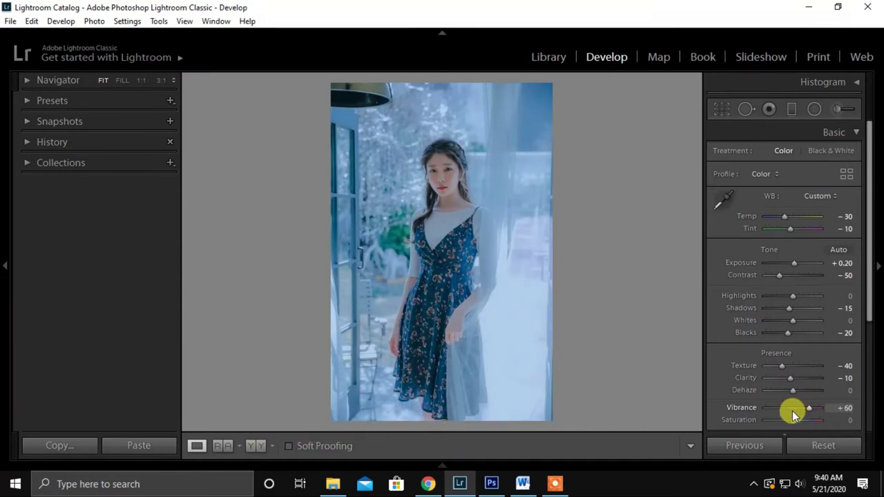
click(854, 136)
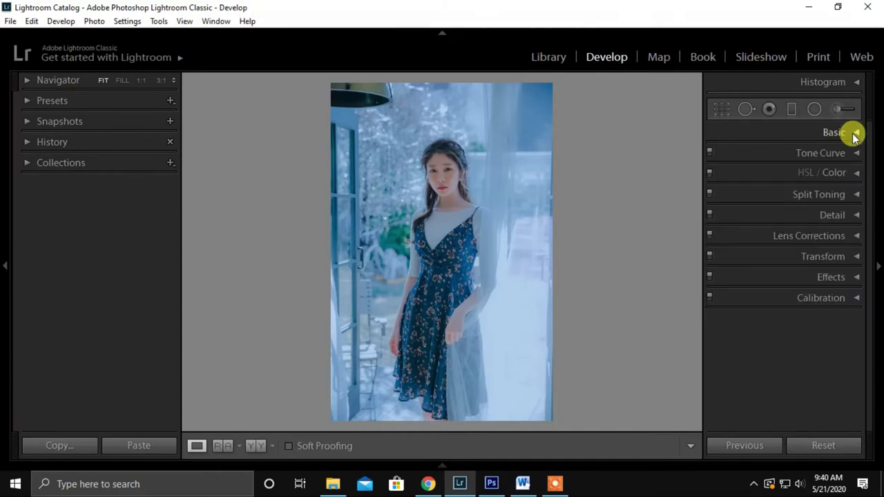
- Expand HSL and set Yellow Saturation and Luminance both to -100
click(856, 173)
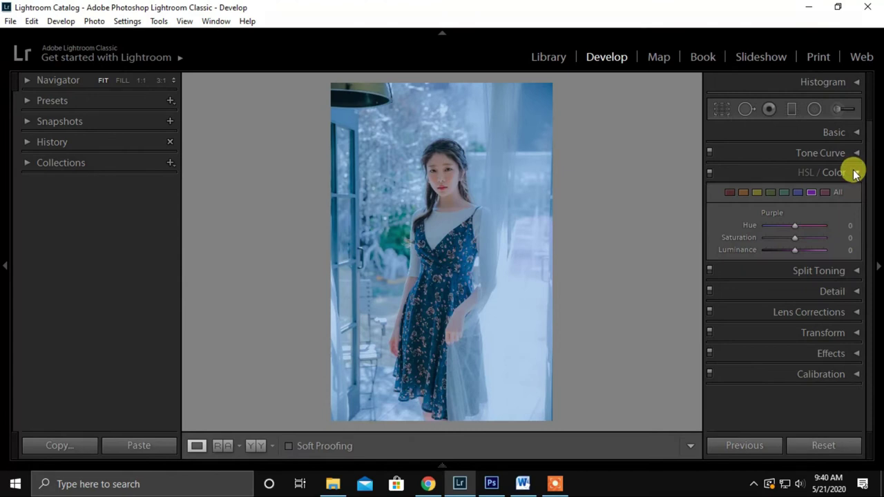
click(755, 193)
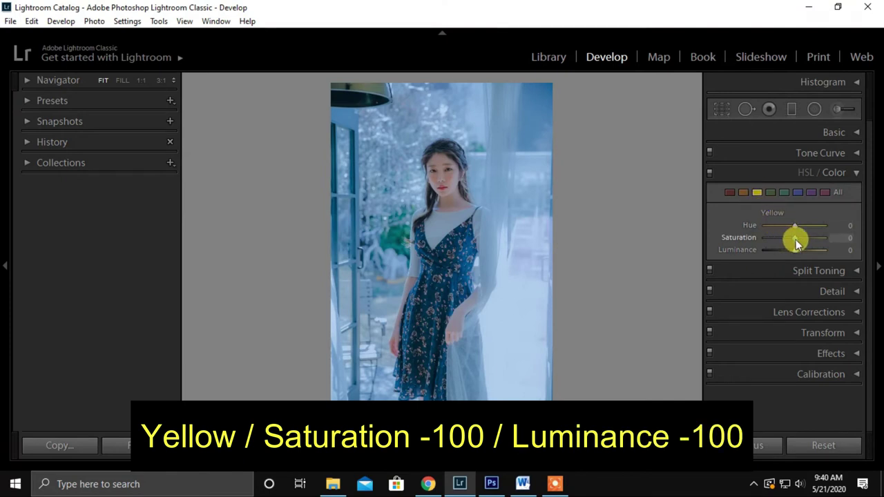
drag(793, 240, 746, 238)
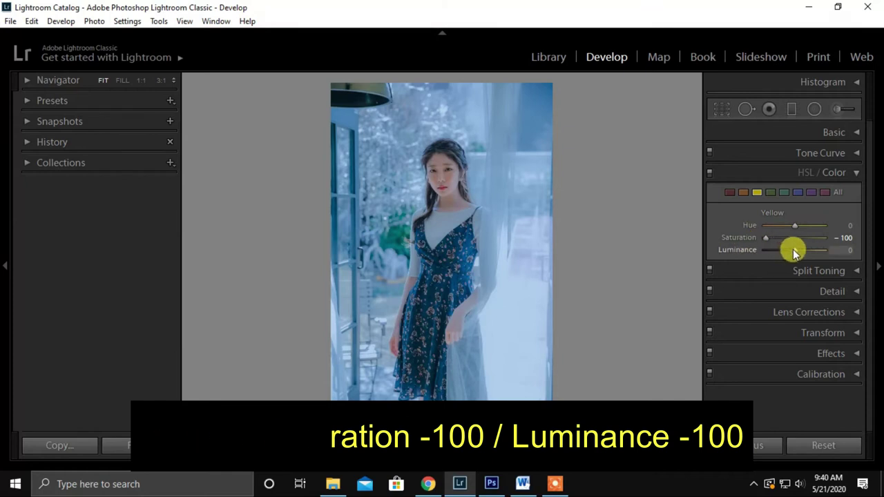
drag(793, 250, 717, 252)
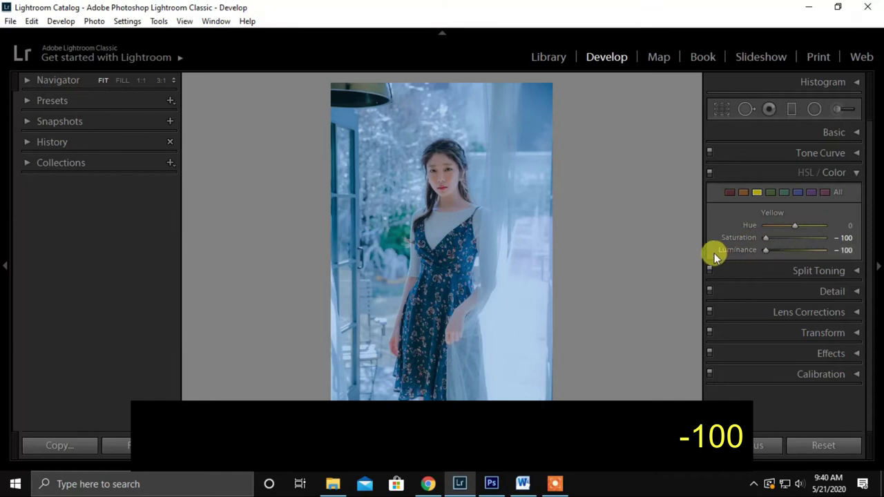
- Set Green Saturation and Luminance to -100, and Aqua Hue and Luminance to +100
click(771, 192)
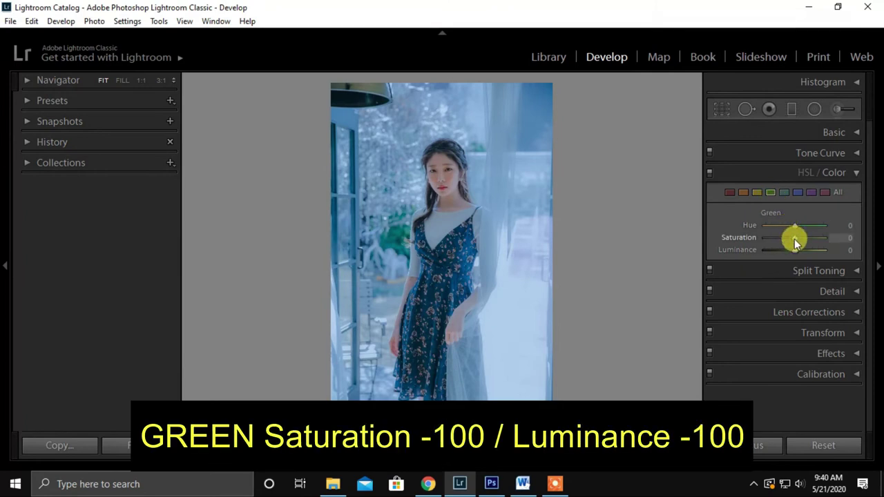
drag(794, 237, 742, 238)
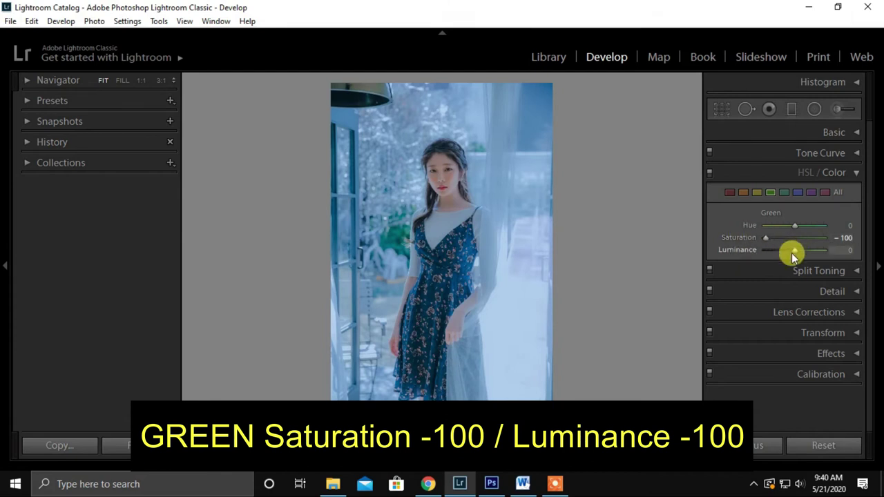
drag(794, 250, 753, 250)
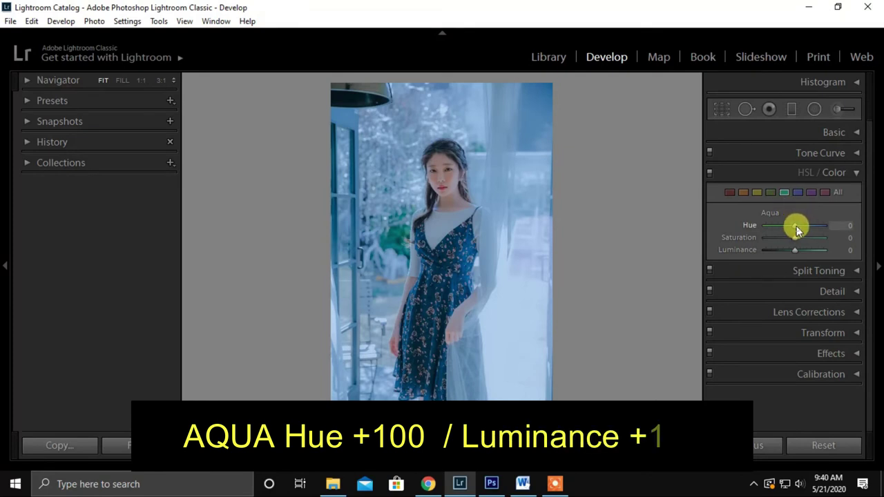
drag(800, 226, 846, 233)
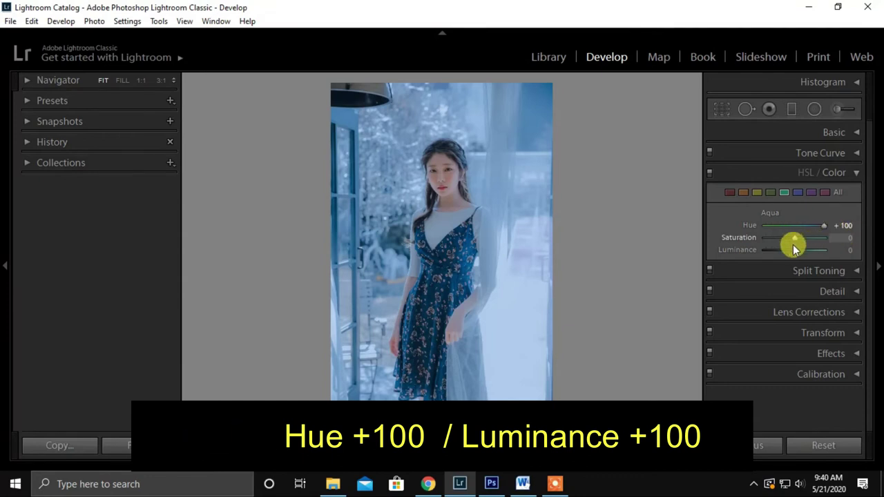
drag(793, 255, 862, 257)
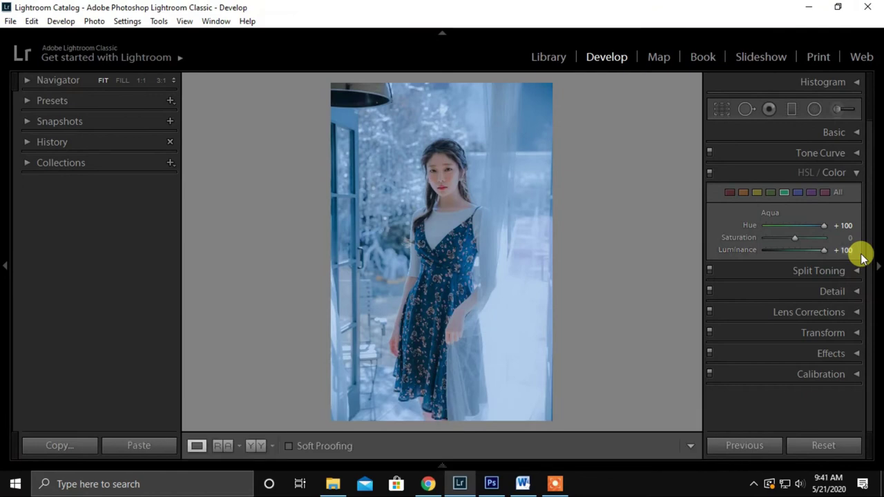
click(811, 193)
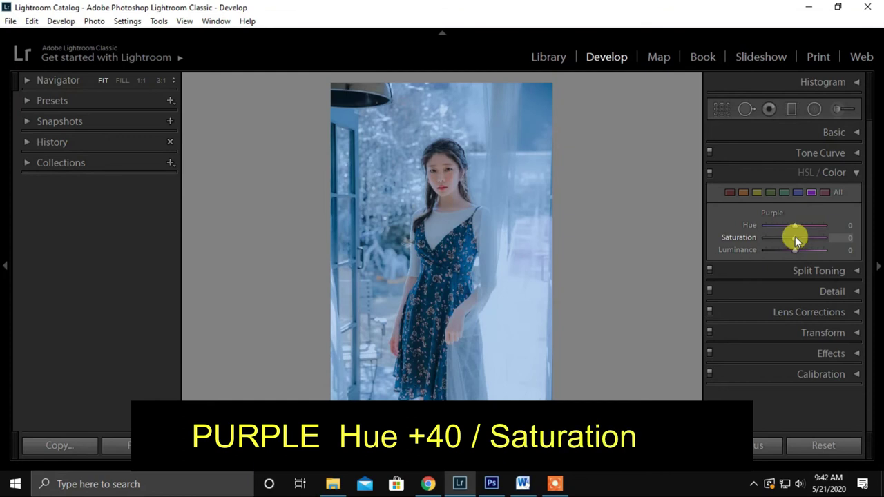
- Set the Purple Hue to +40 and Purple Saturation to -30 in HSL
scroll(795, 226, up, 4)
scroll(796, 226, up, 3)
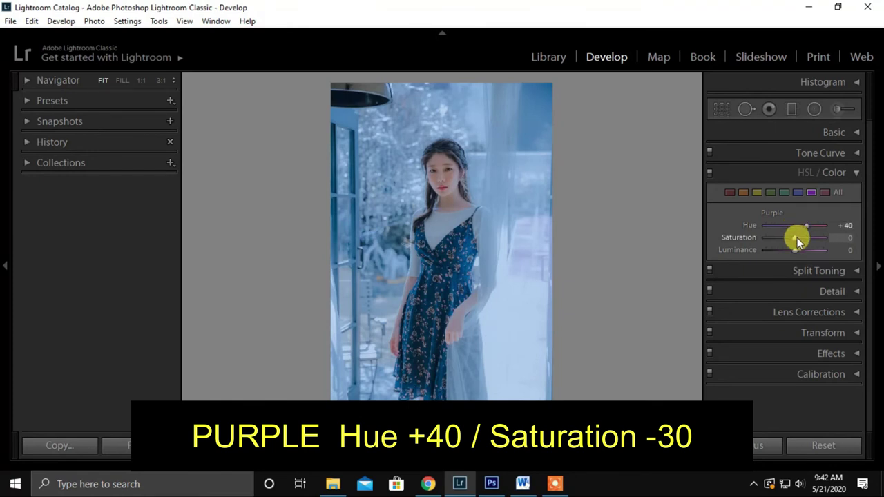
click(793, 238)
scroll(792, 238, down, 2)
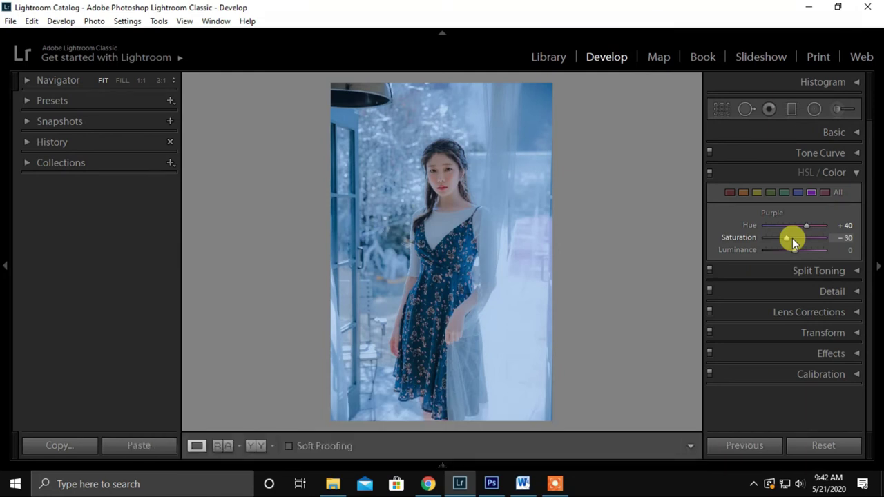
click(856, 173)
click(844, 298)
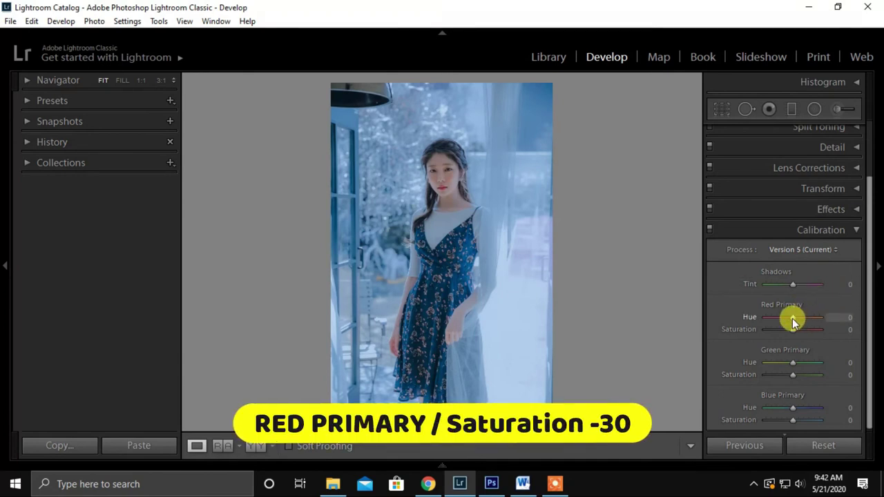
- Set Calibration Red Primary Saturation to -30 and Blue Primary Hue to +50
scroll(793, 330, down, 5)
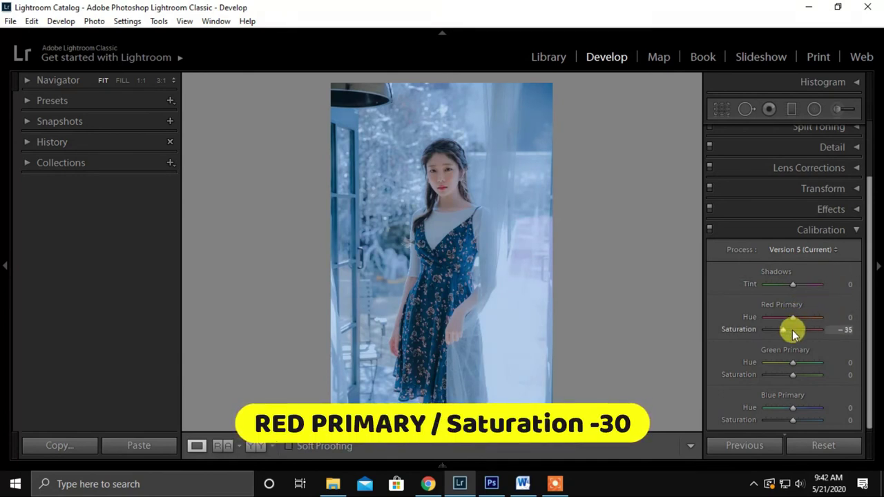
scroll(792, 330, up, 1)
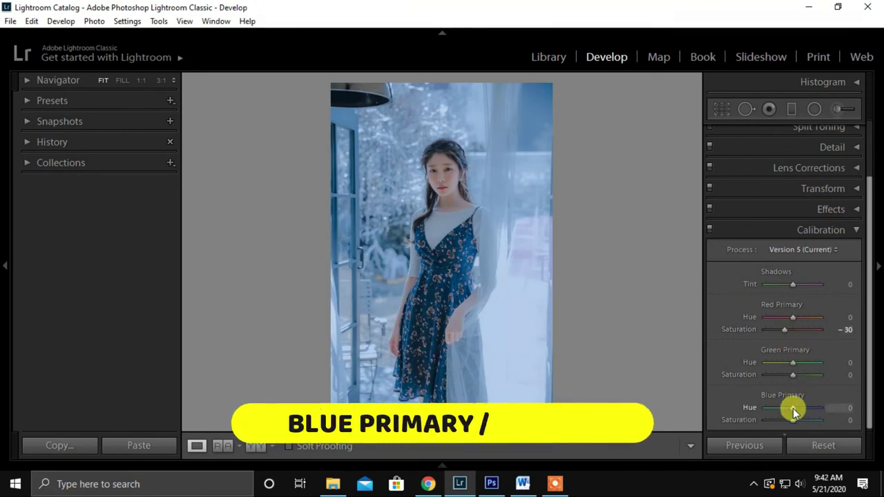
scroll(793, 409, up, 1)
scroll(793, 409, up, 1)
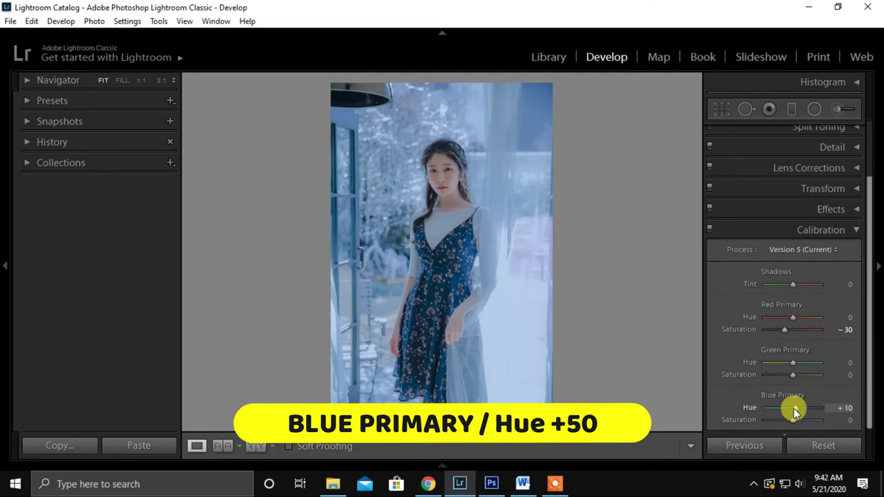
scroll(794, 408, up, 1)
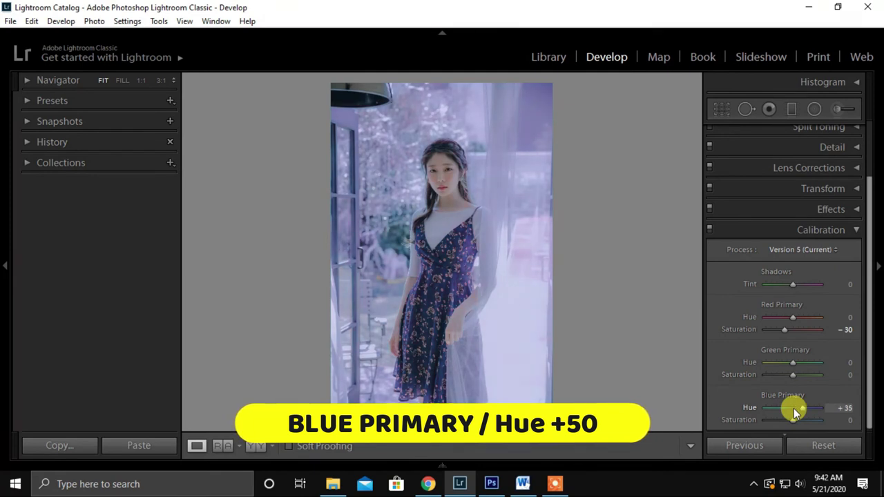
scroll(793, 408, up, 3)
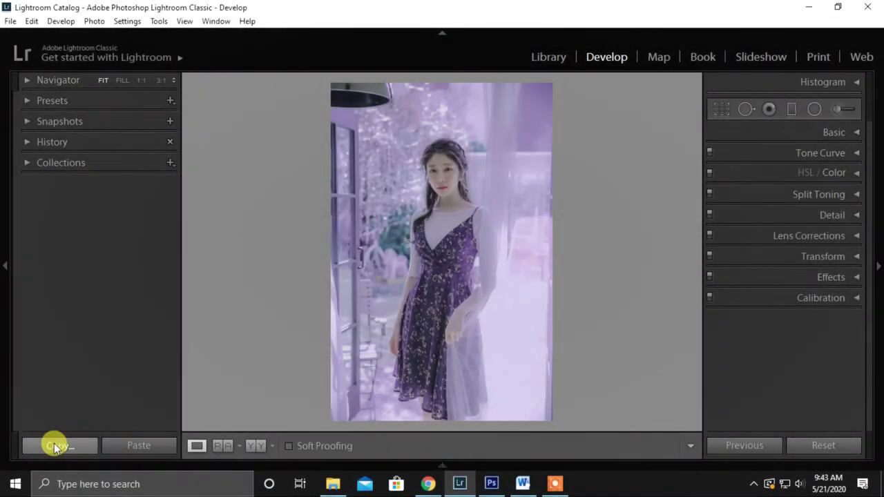
- Copy the edited photo's develop settings and paste the purple-blue grade onto photo 1
click(54, 445)
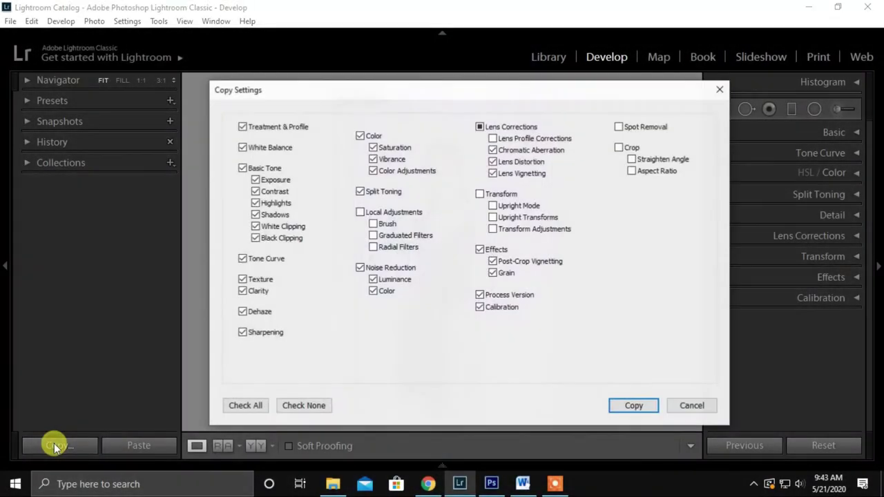
click(633, 406)
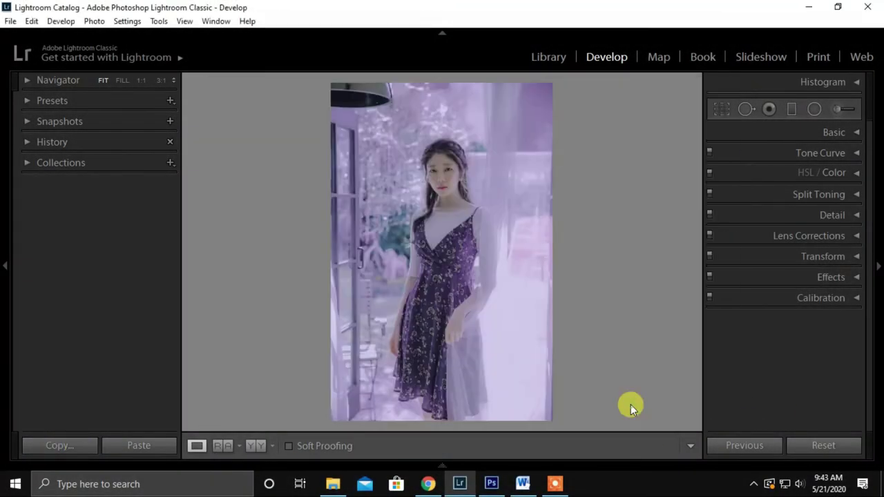
click(548, 56)
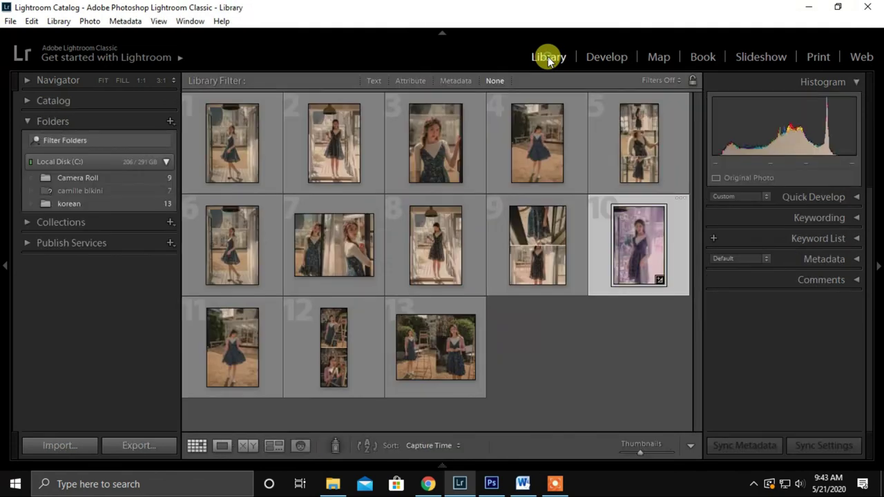
click(233, 155)
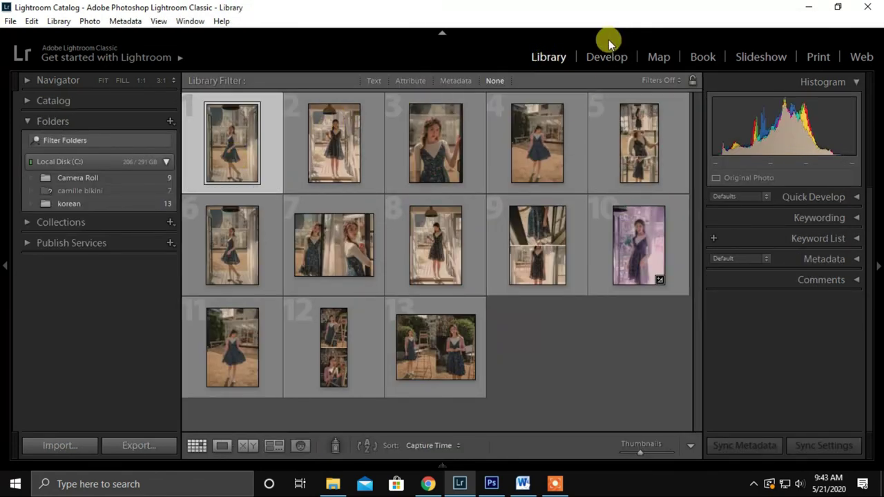
click(608, 55)
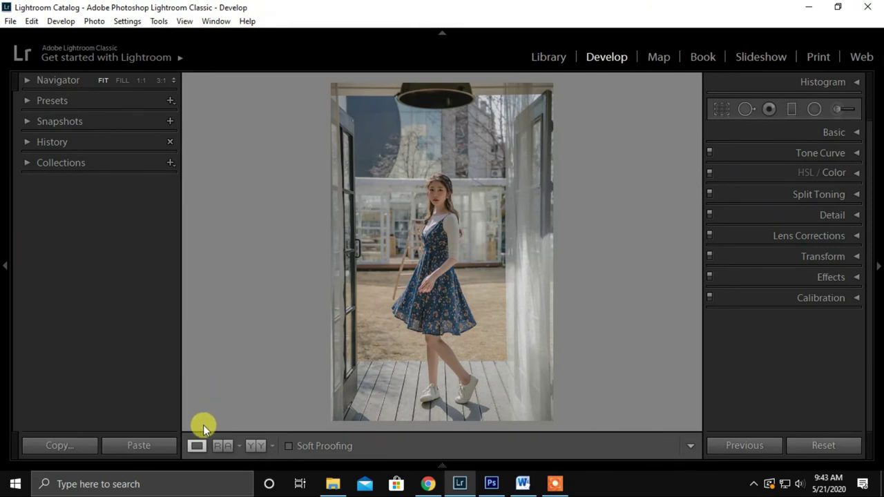
click(138, 445)
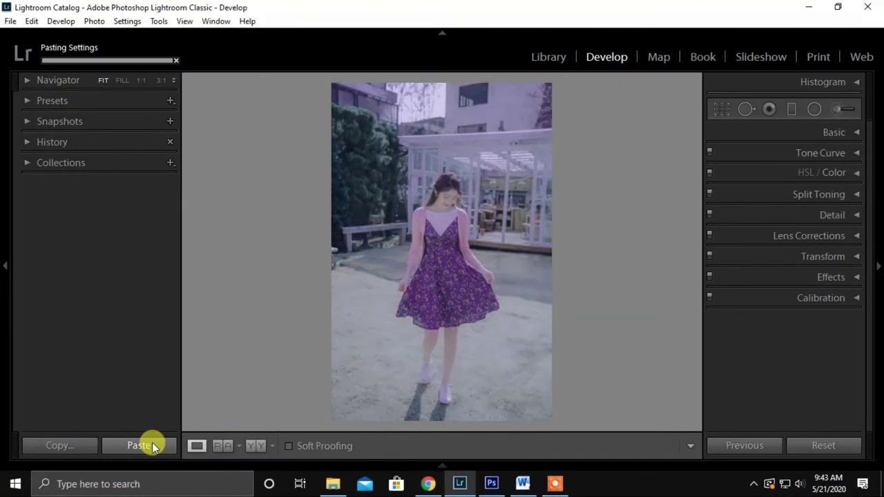
- Select all 13 photos in Library and export them into the subfolder 'lav'
click(550, 67)
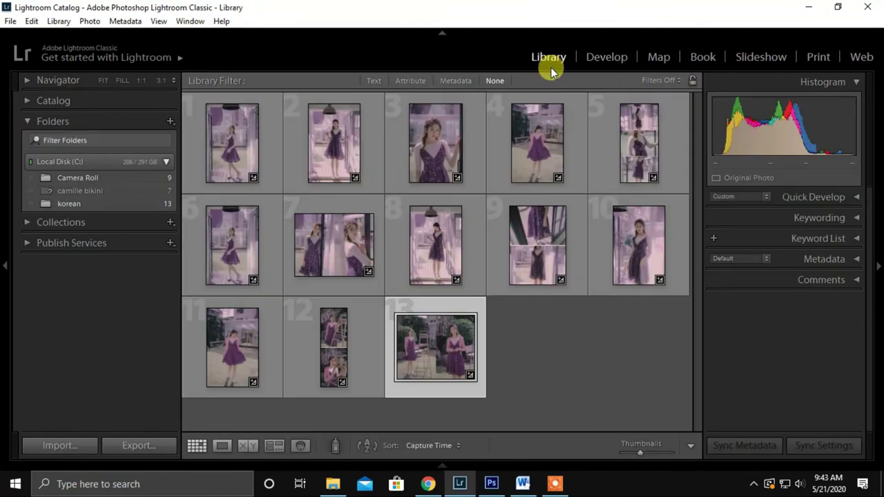
click(647, 372)
key(ctrl+a)
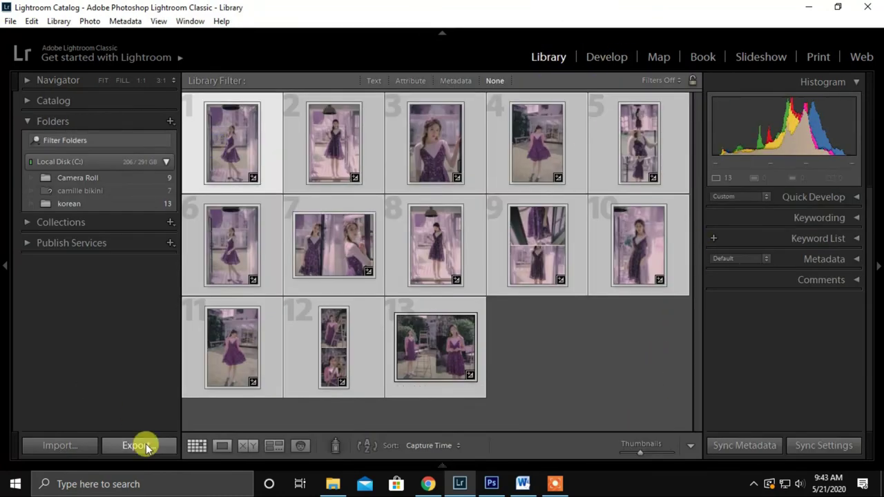
click(139, 445)
text(lav)
click(617, 400)
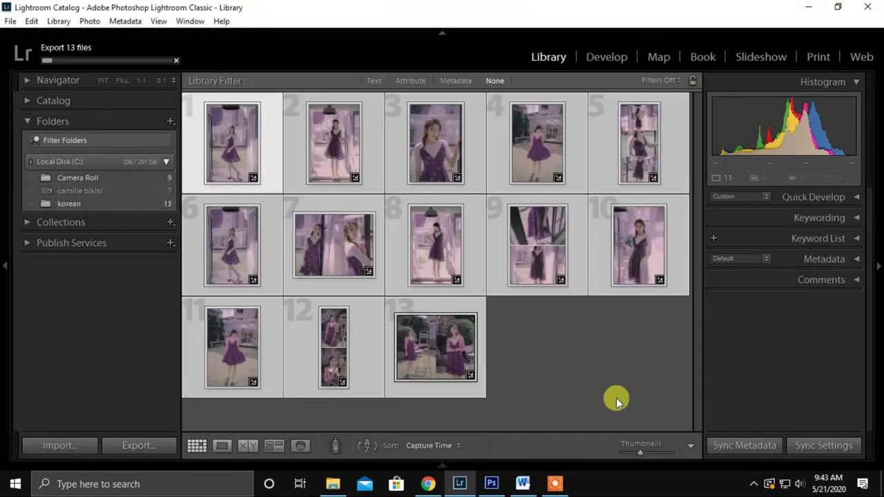